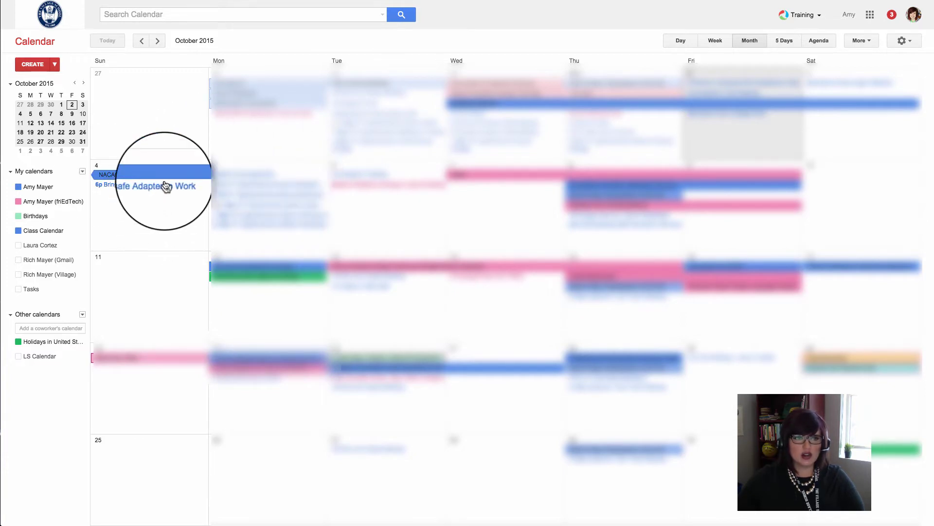
Start a new calendar named 'Lesson Plan Calendar', shared with everyone at The Village School.
left_click(82, 172)
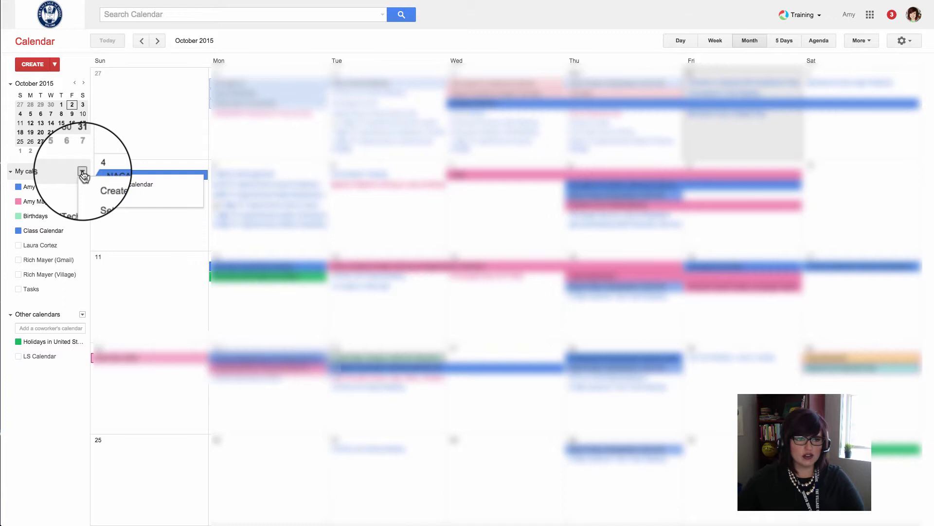
left_click(137, 185)
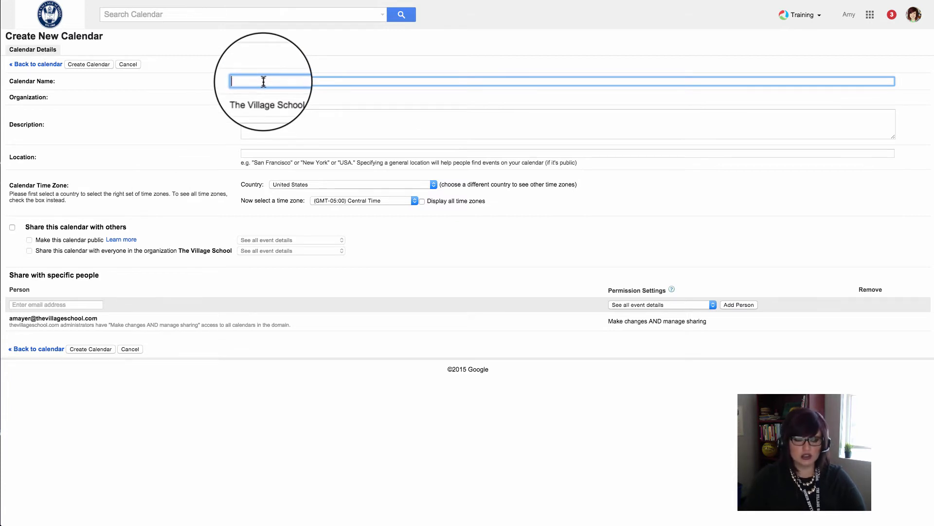
type("Lesson Plan Calendar")
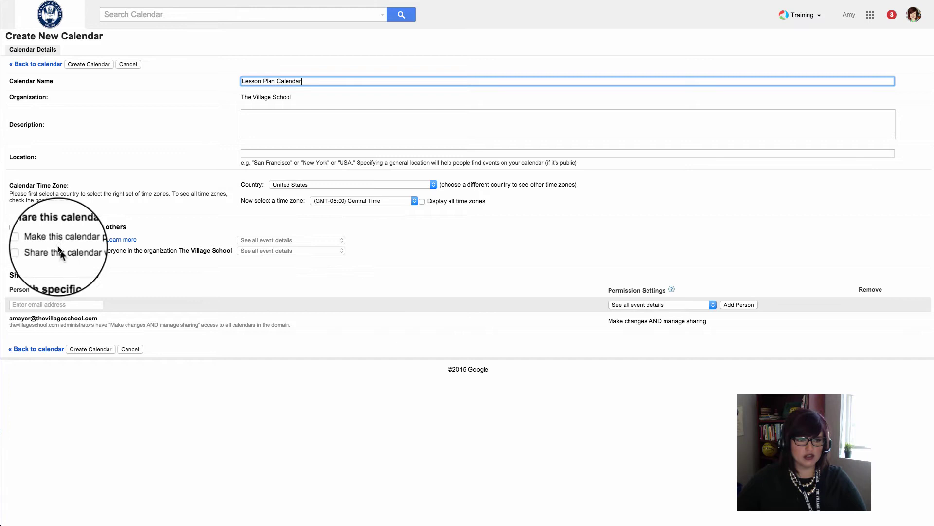
left_click(29, 250)
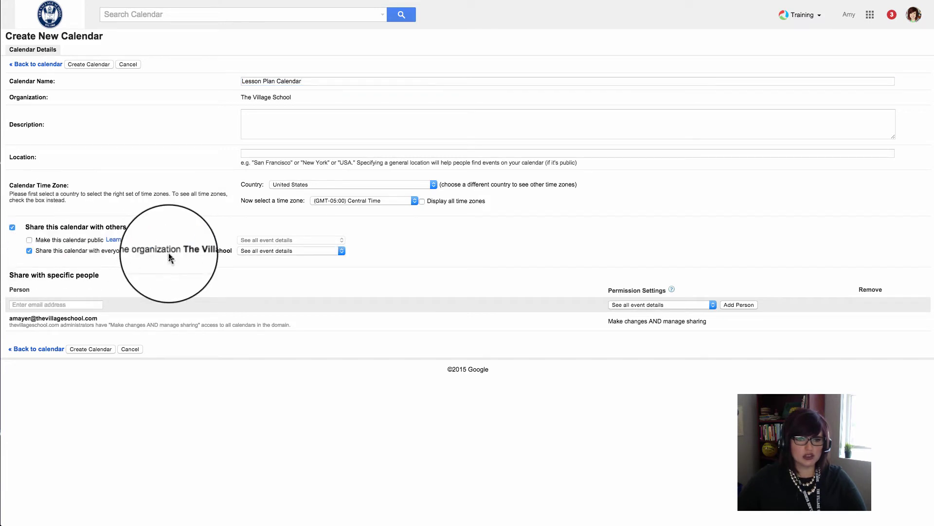
left_click(15, 304)
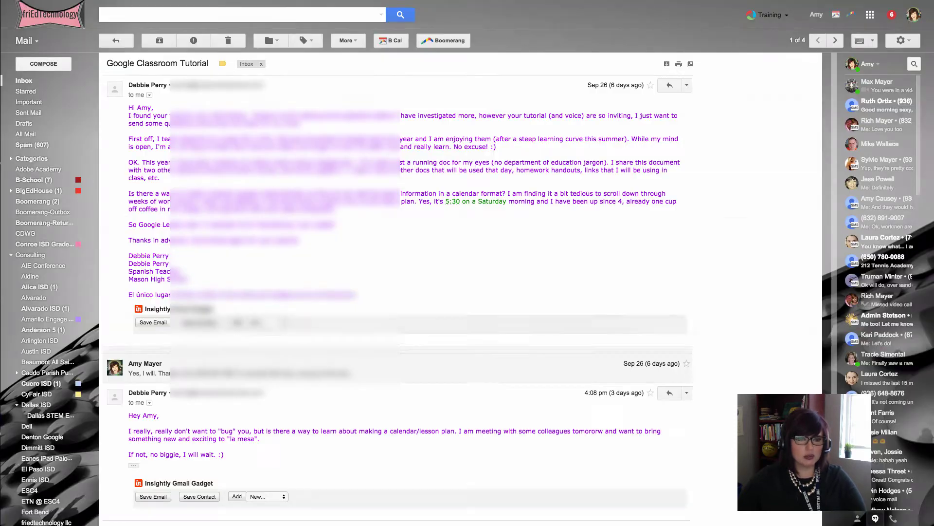
Collapse the first message and select the sender's e-mail address in the Google Classroom Tutorial thread.
left_click(146, 85)
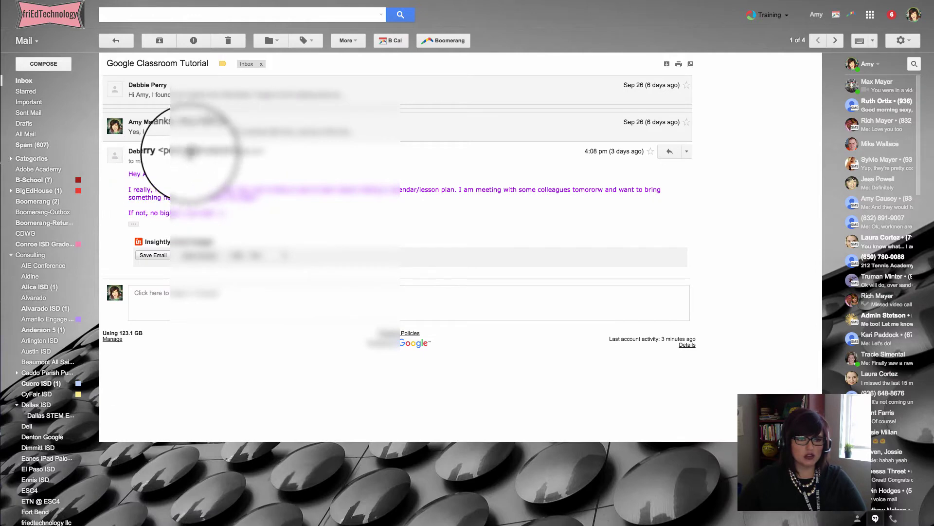
left_click_drag(244, 153, 258, 154)
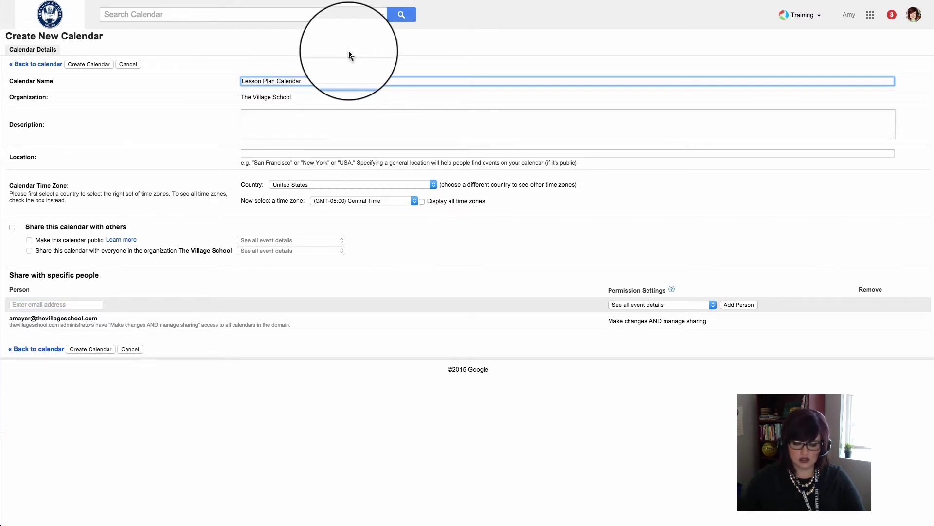
Rename it 'Sample Lesson Plan Calendar', share with the teacher's e-mail (make changes and manage sharing), and create it.
type("Sample")
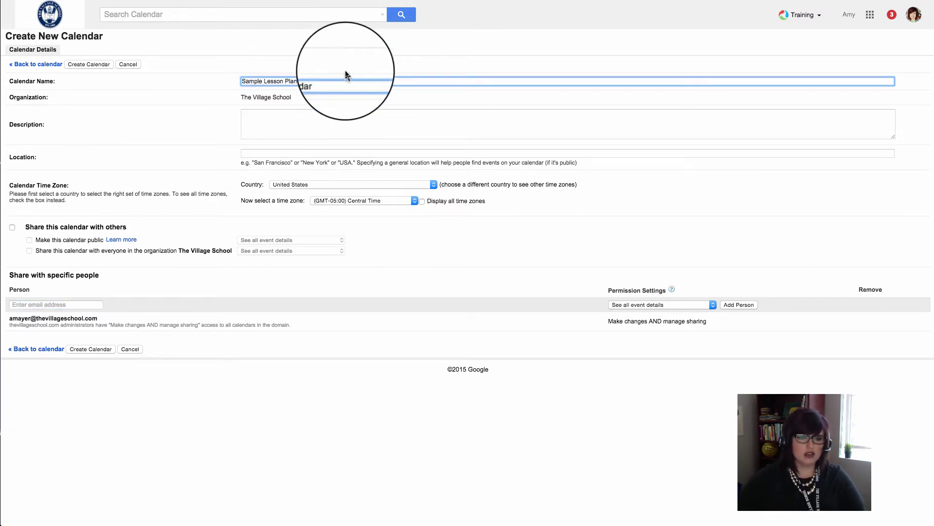
left_click(36, 304)
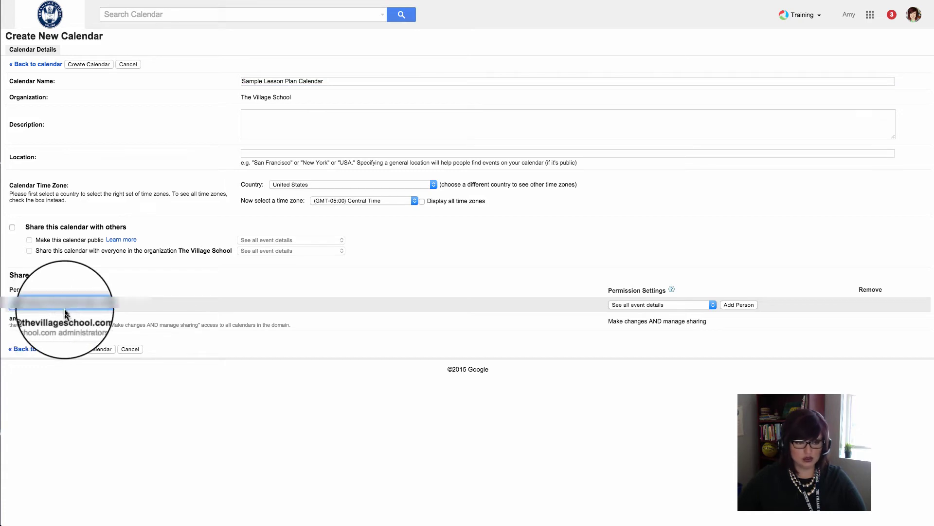
left_click(681, 303)
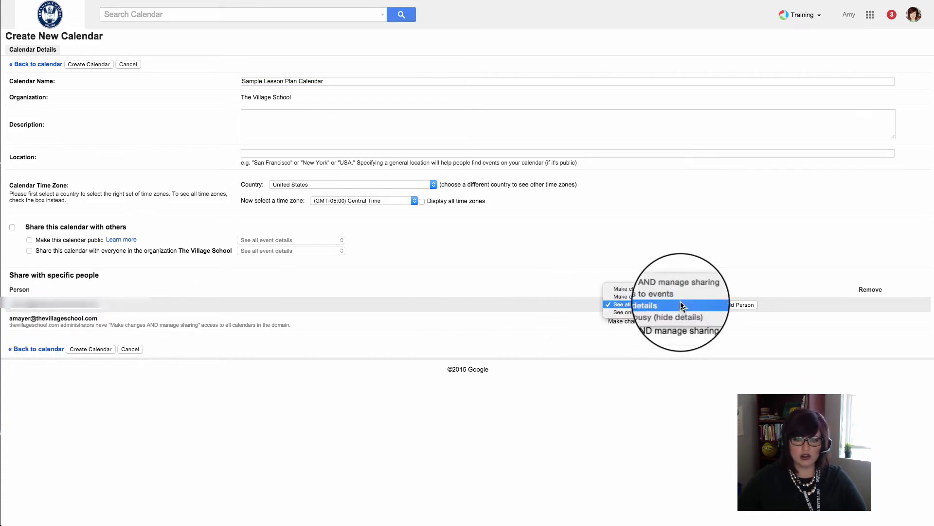
left_click(676, 287)
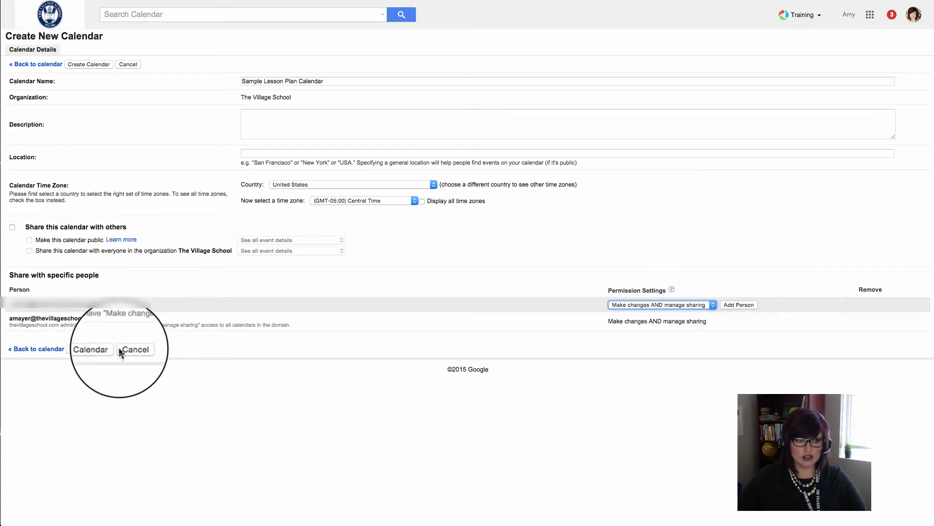
left_click(93, 349)
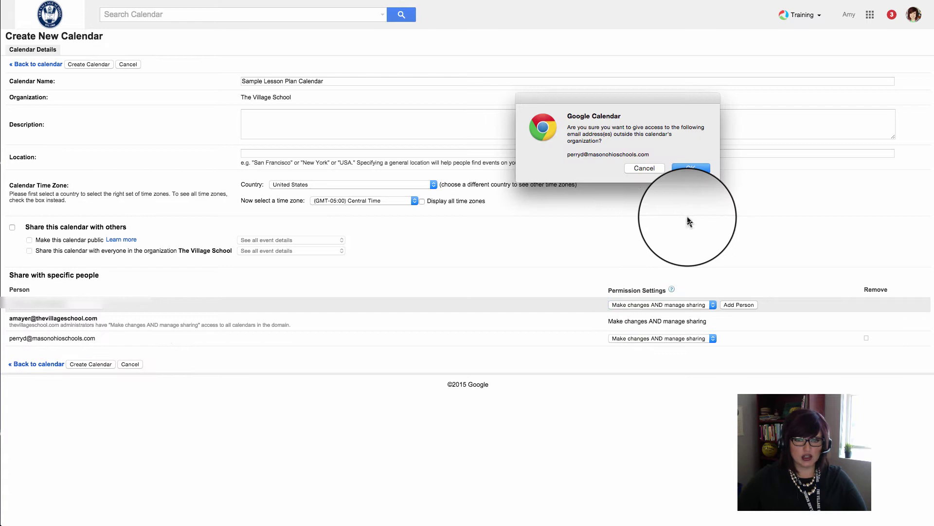
left_click(688, 168)
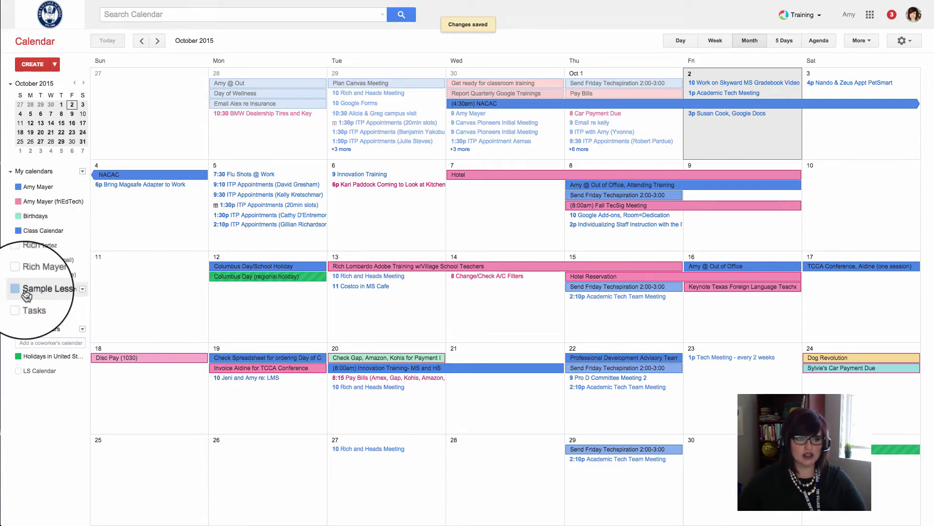
Display only the Sample Lesson Plan Calendar and return to the October 2015 month view.
left_click(82, 289)
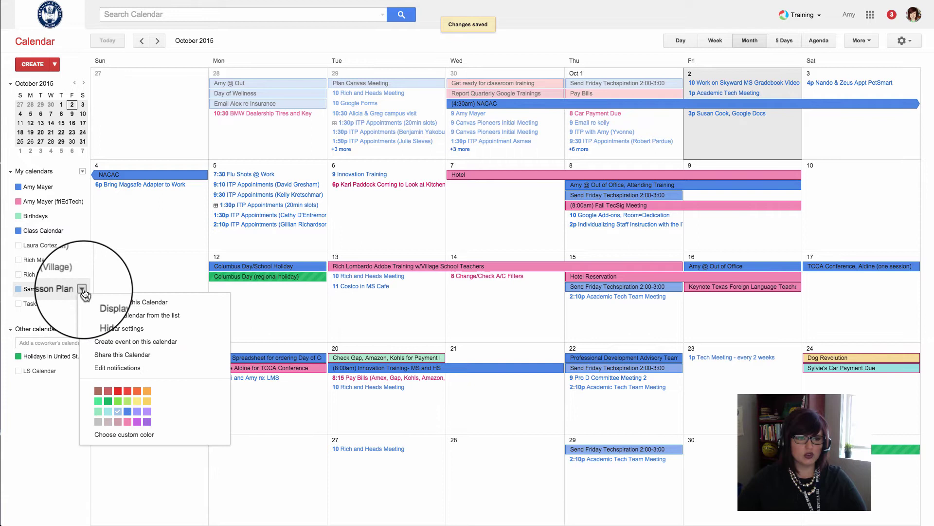
left_click(141, 308)
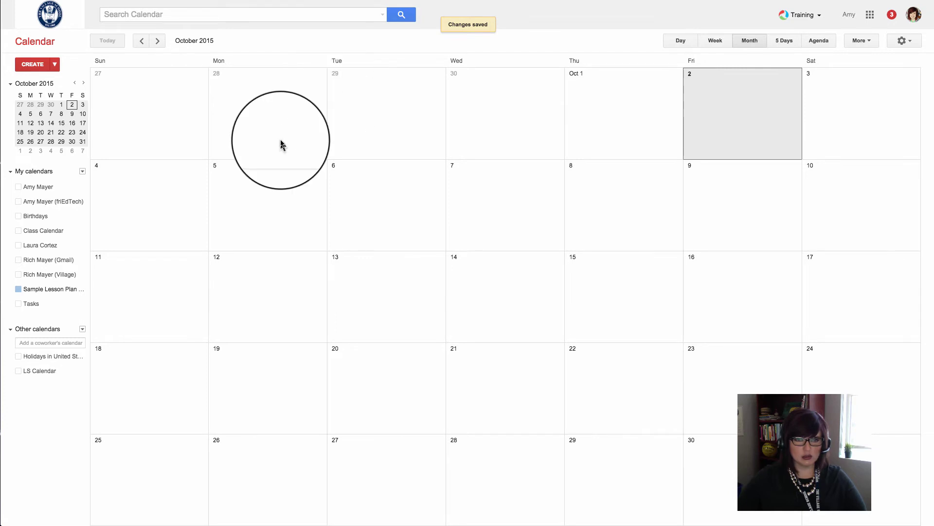
scroll(302, 170, "up", 1)
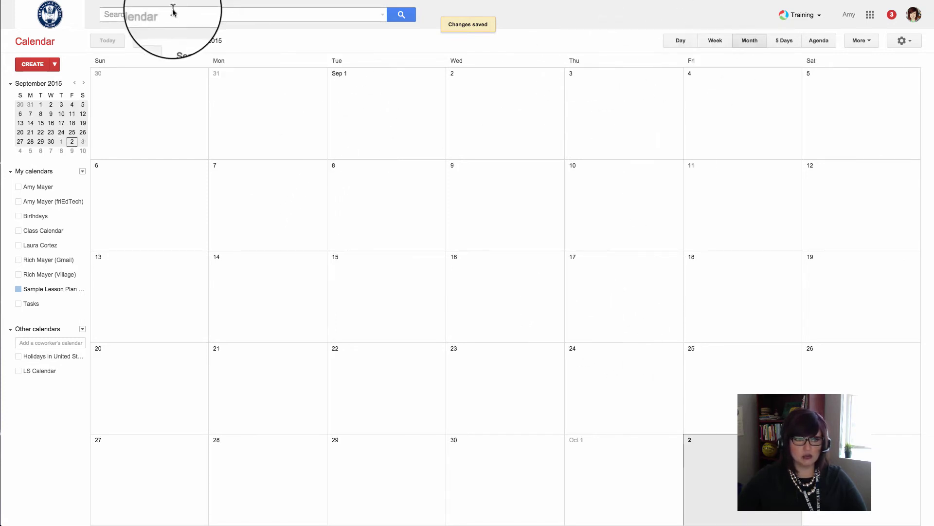
left_click(157, 41)
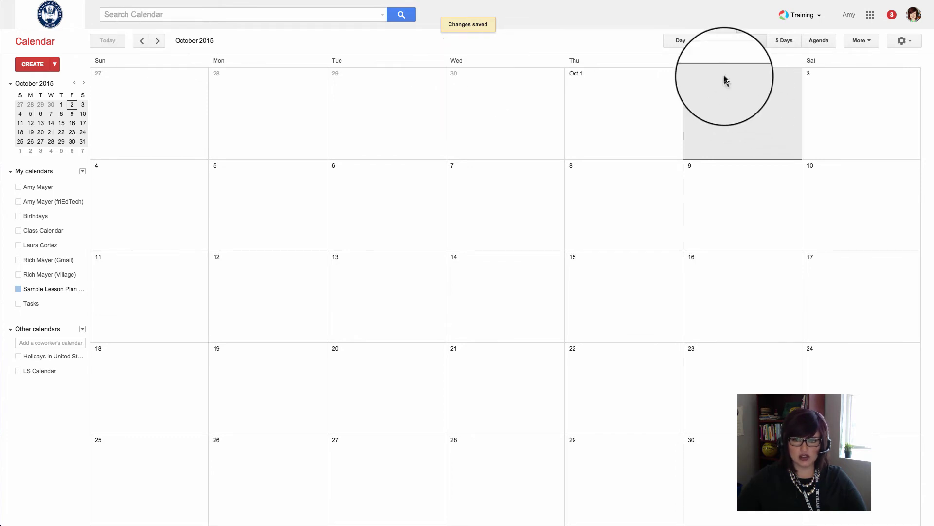
Add a '(Sample) Vocab Test' event on Friday, October 9 and open its full details.
left_click(716, 173)
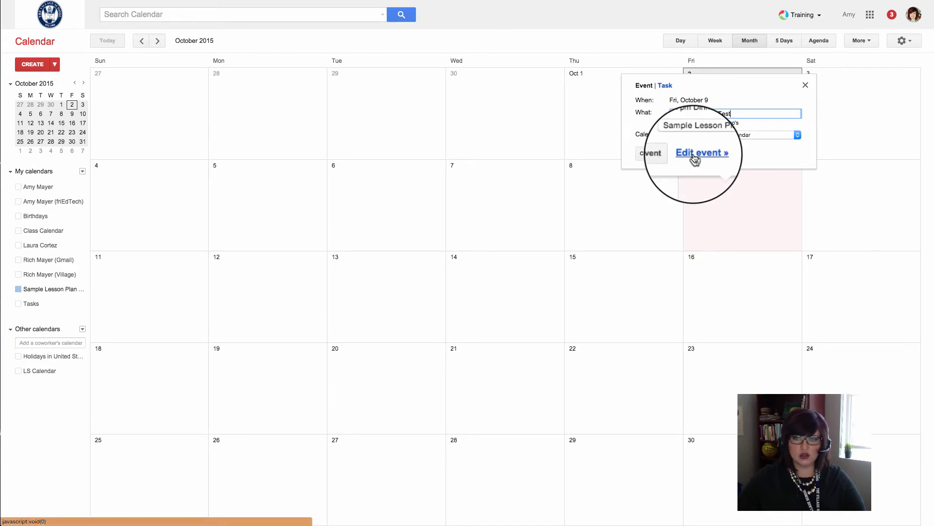
left_click(695, 154)
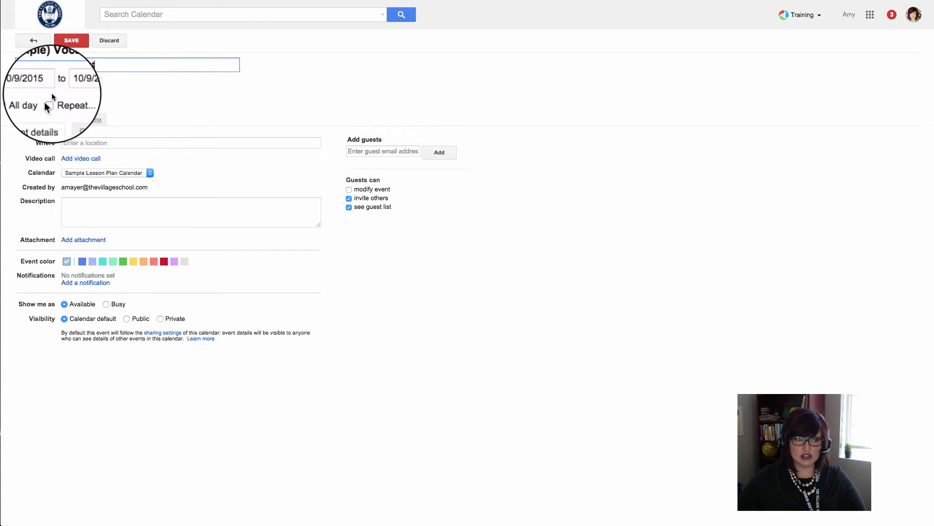
Set the Vocab Test to repeat weekly on Fridays ending 5/27/2016, and save it.
left_click(50, 101)
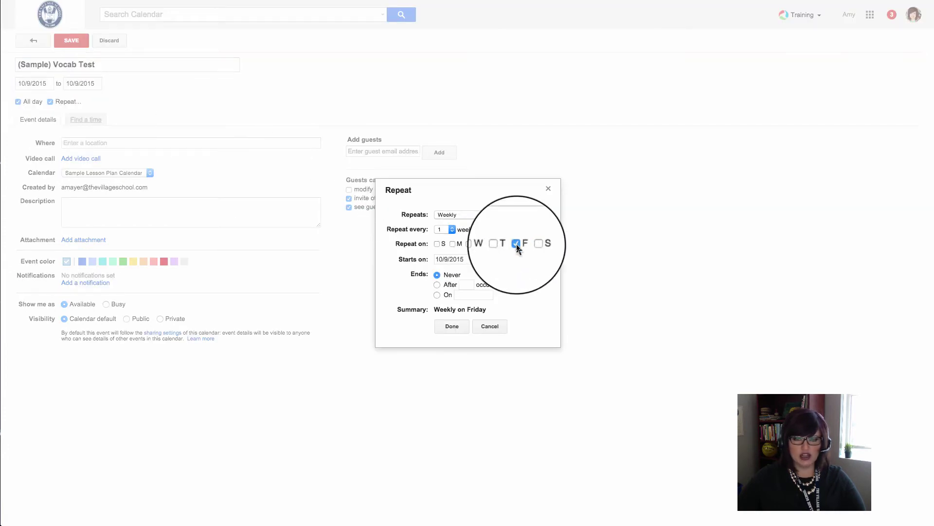
left_click(437, 295)
left_click(465, 295)
left_click(528, 308)
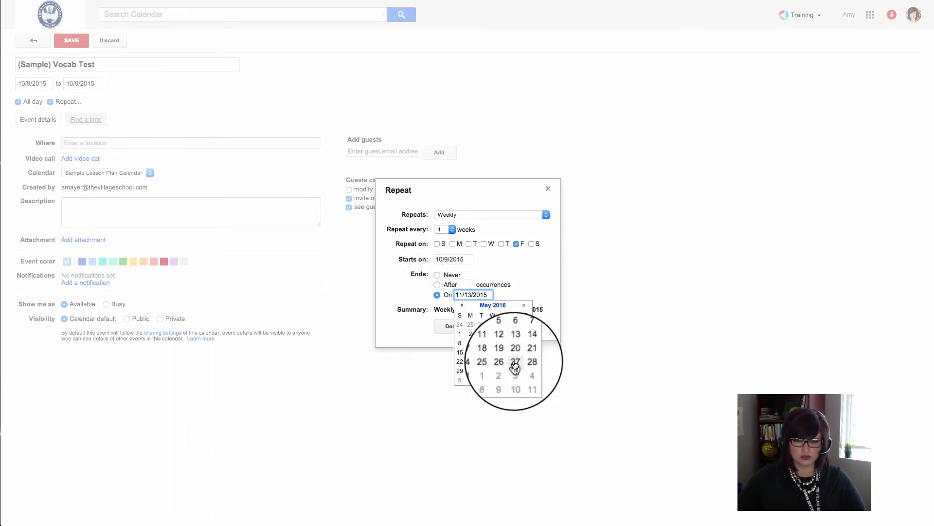
left_click(515, 361)
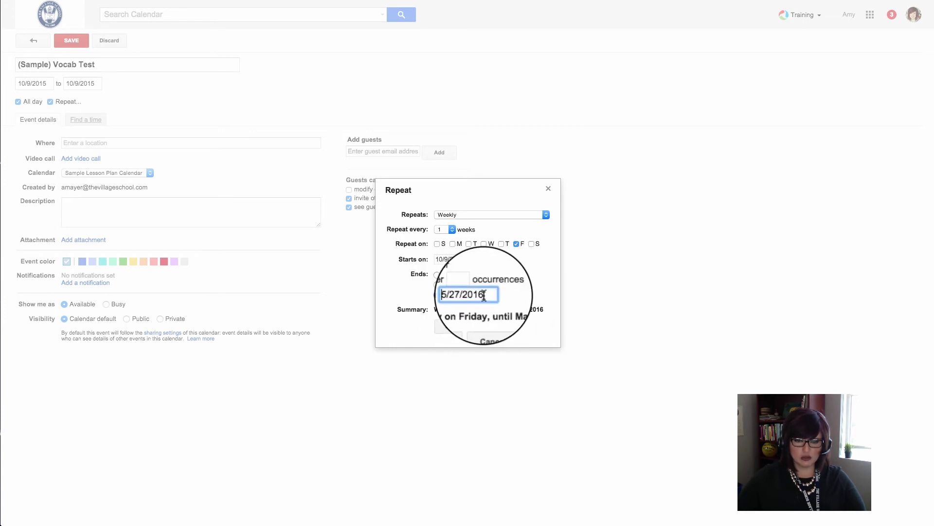
left_click(452, 327)
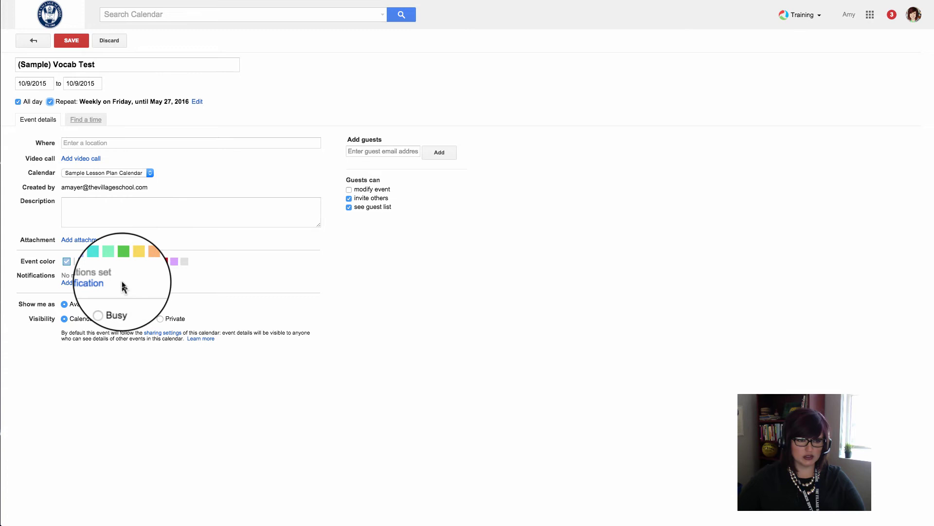
left_click(68, 48)
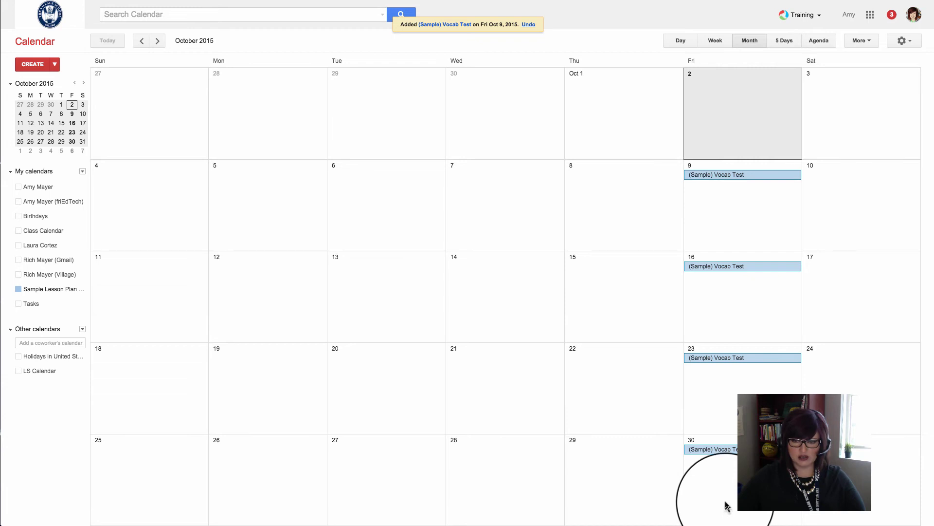
In November 2015, show Holidays in United States and delete only the Nov 27 Vocab Test.
left_click(158, 43)
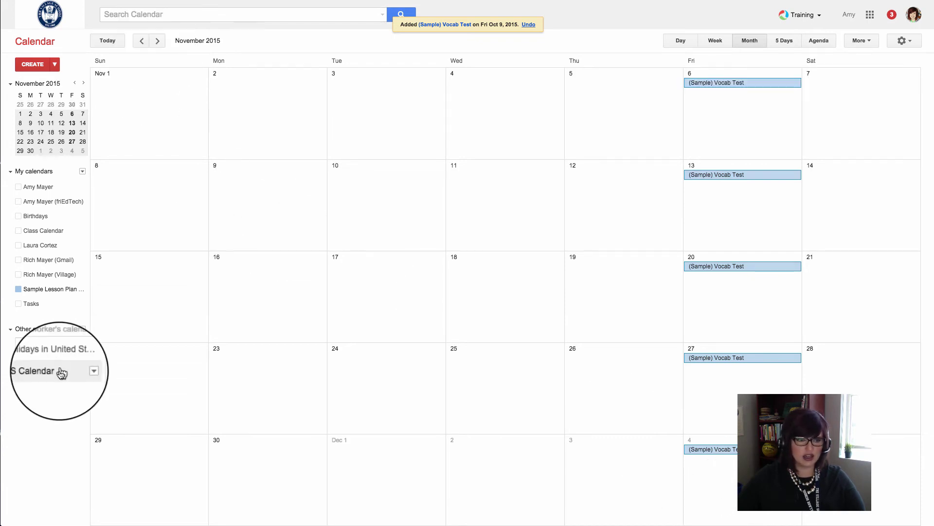
left_click(45, 356)
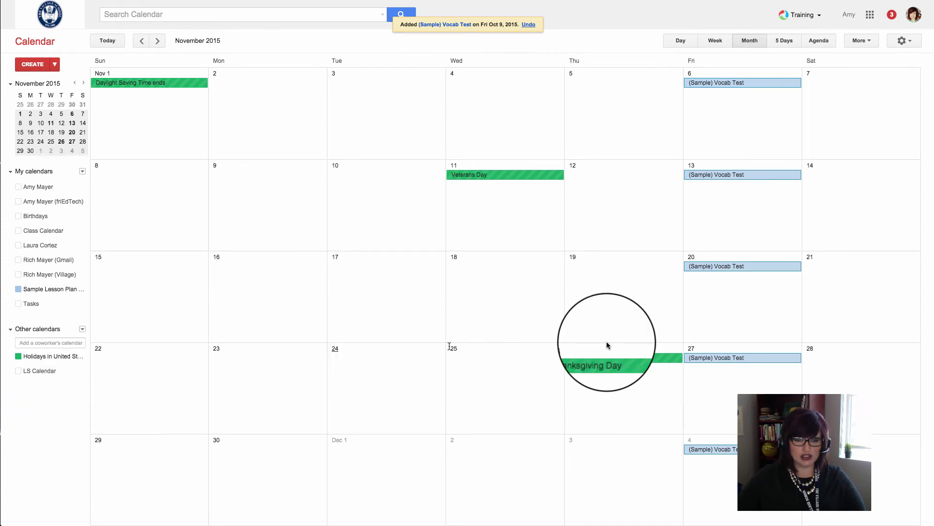
left_click(766, 361)
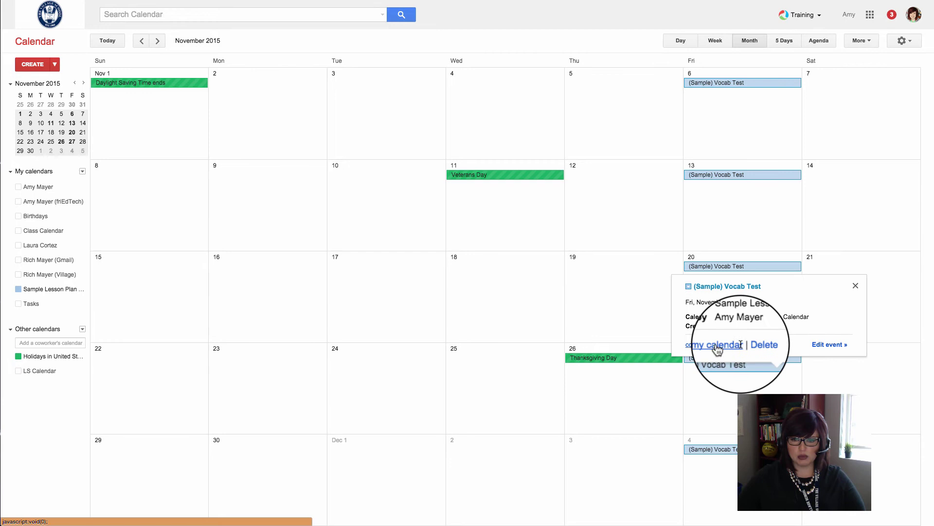
left_click(760, 343)
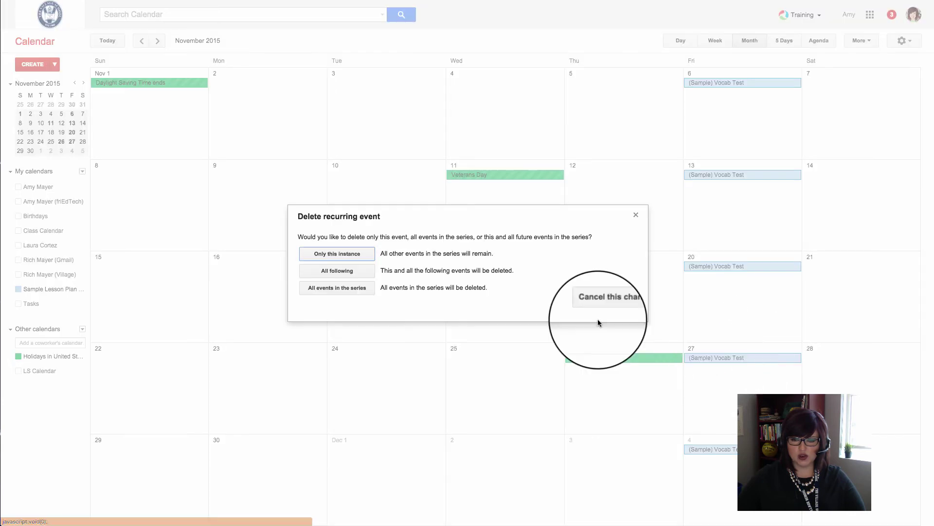
left_click(346, 255)
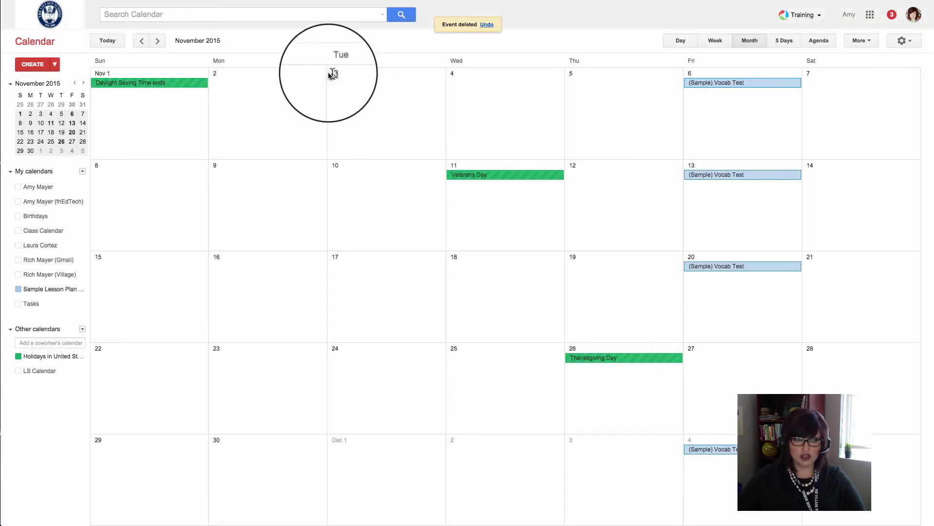
Delete only the Dec 25 and Jan 1 Vocab Test occurrences.
left_click(154, 42)
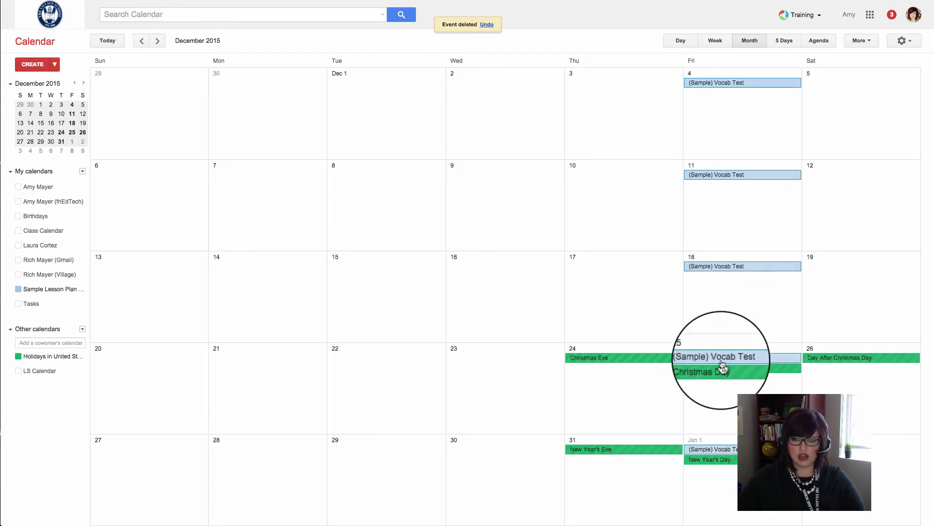
left_click(769, 358)
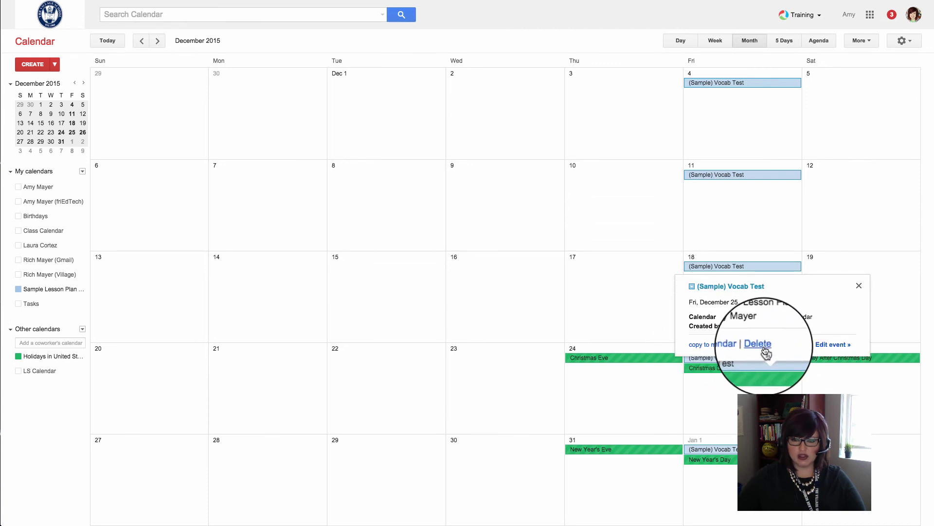
left_click(763, 347)
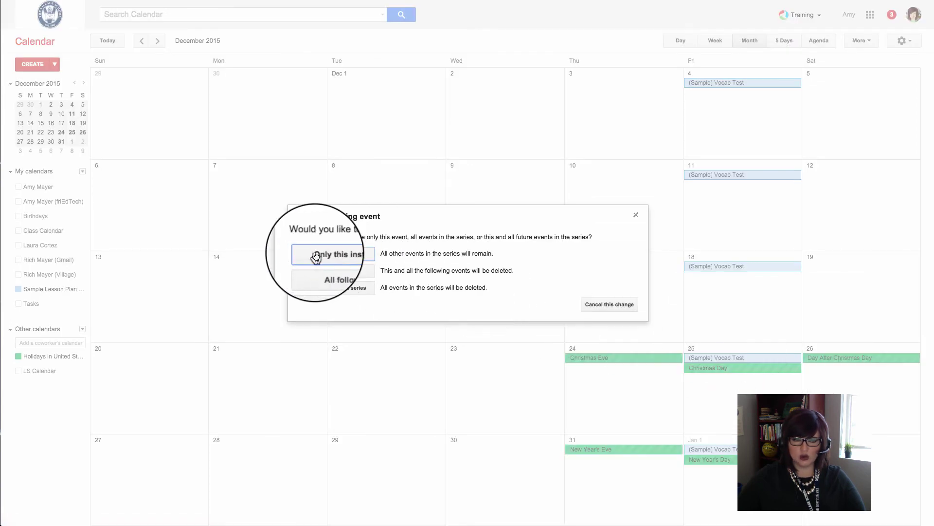
left_click(351, 258)
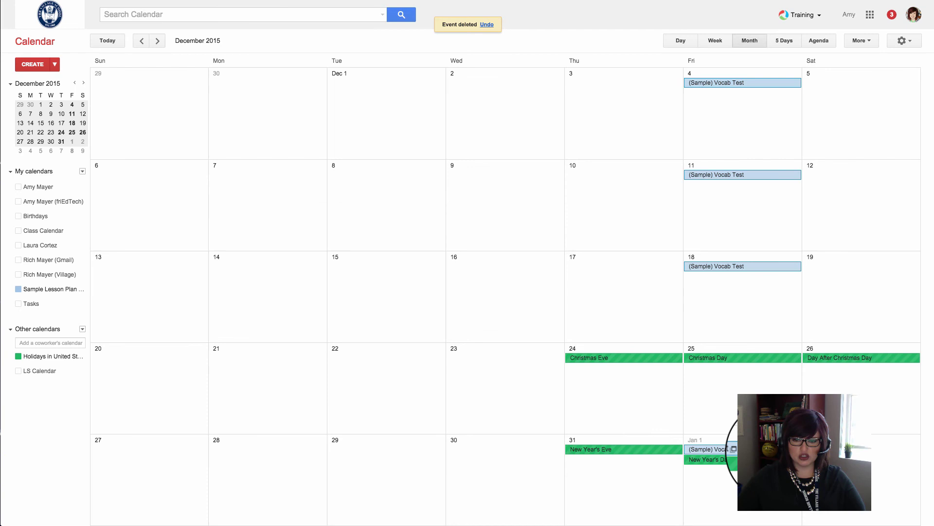
left_click(725, 449)
left_click(763, 439)
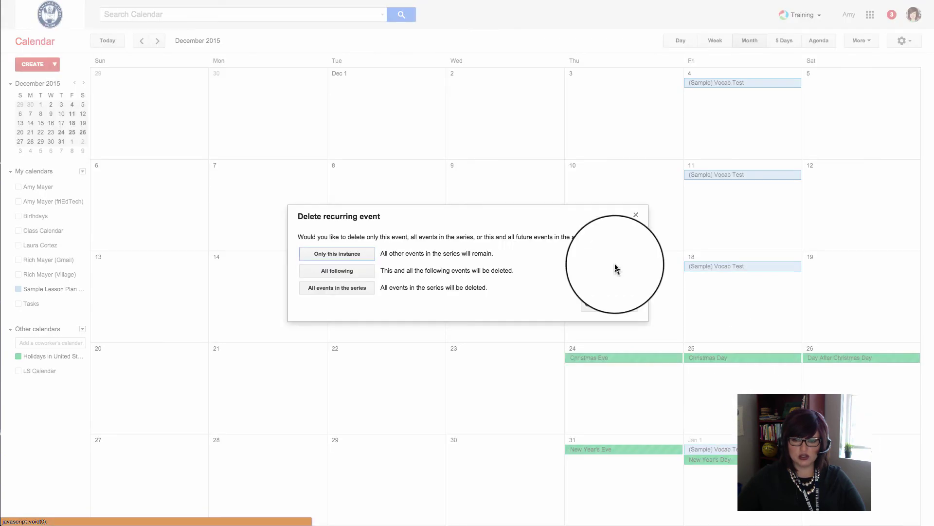
left_click(348, 259)
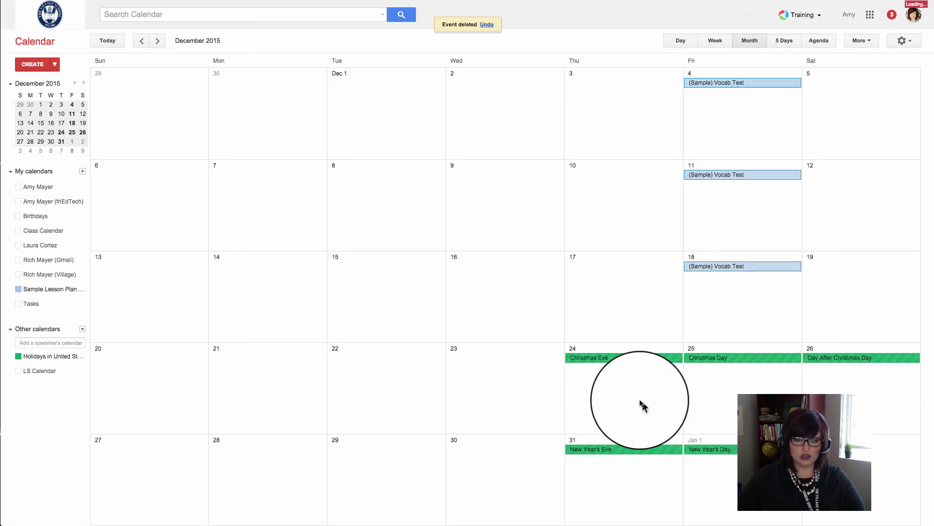
left_click(142, 41)
Back in October 2015, drag the Oct 16 Vocab Test onto Thursday, October 15.
left_click(143, 41)
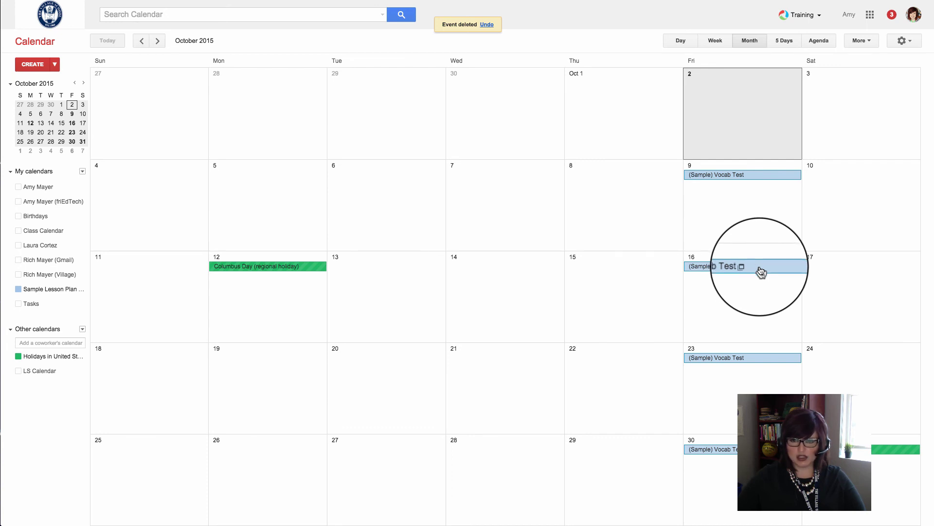
left_click_drag(761, 272, 638, 273)
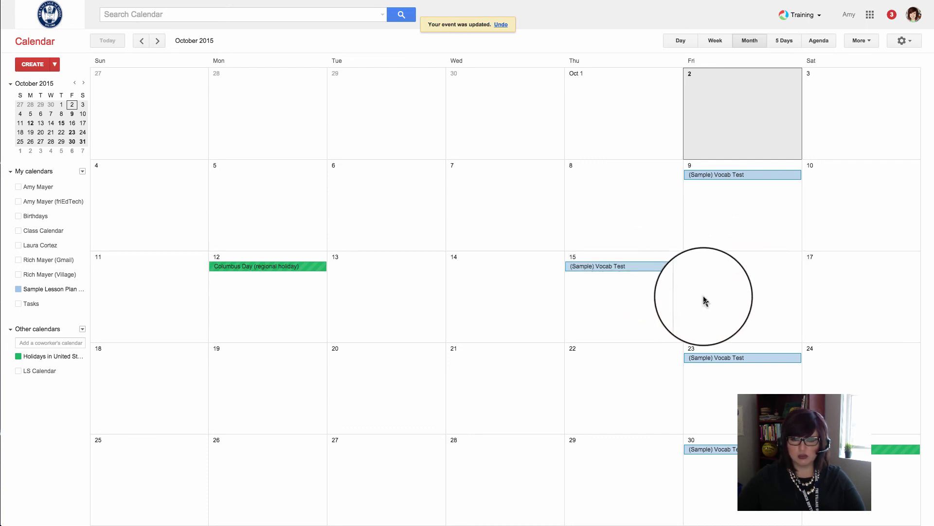